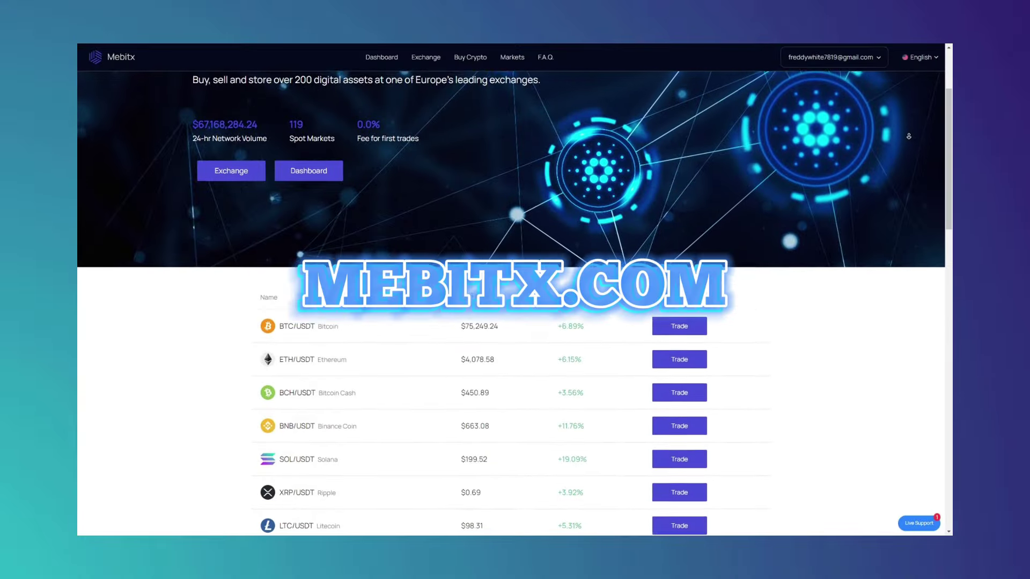
scroll(515, 322, down, 2)
scroll(515, 322, down, 2)
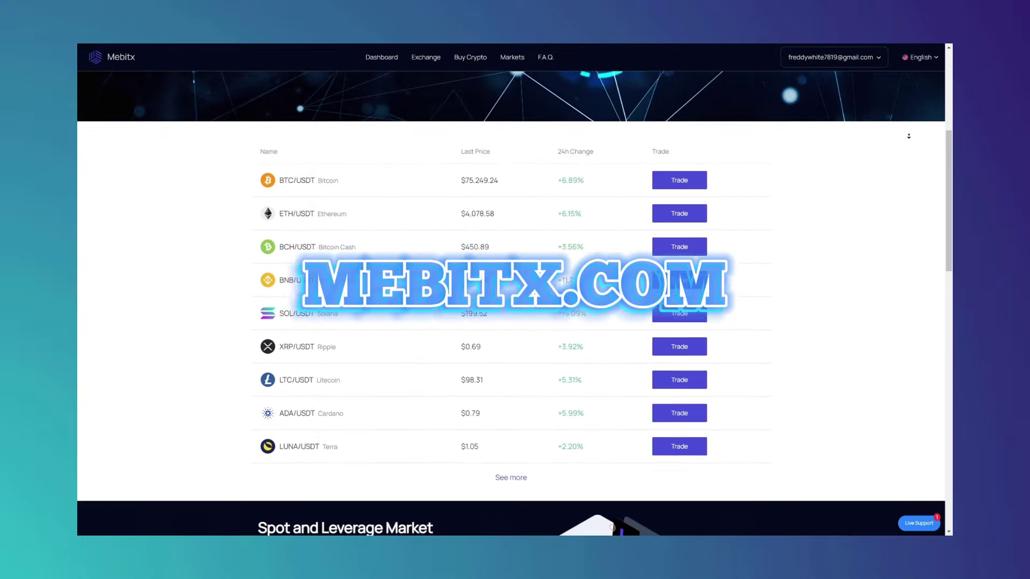
scroll(515, 322, down, 1)
scroll(515, 322, down, 1)
scroll(516, 322, down, 1)
scroll(515, 323, down, 1)
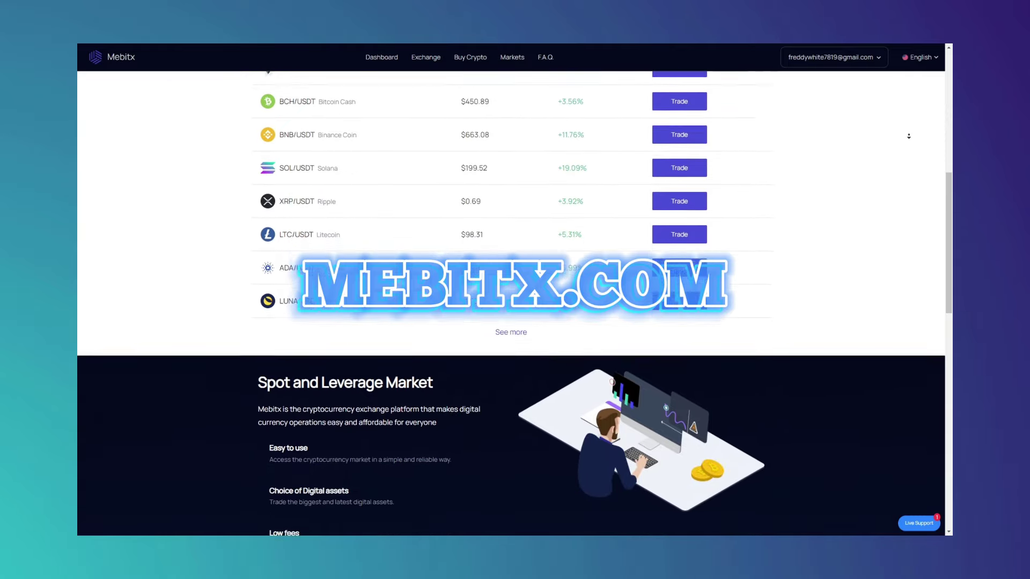
scroll(515, 322, down, 1)
scroll(515, 323, down, 1)
scroll(516, 322, down, 1)
scroll(515, 323, down, 1)
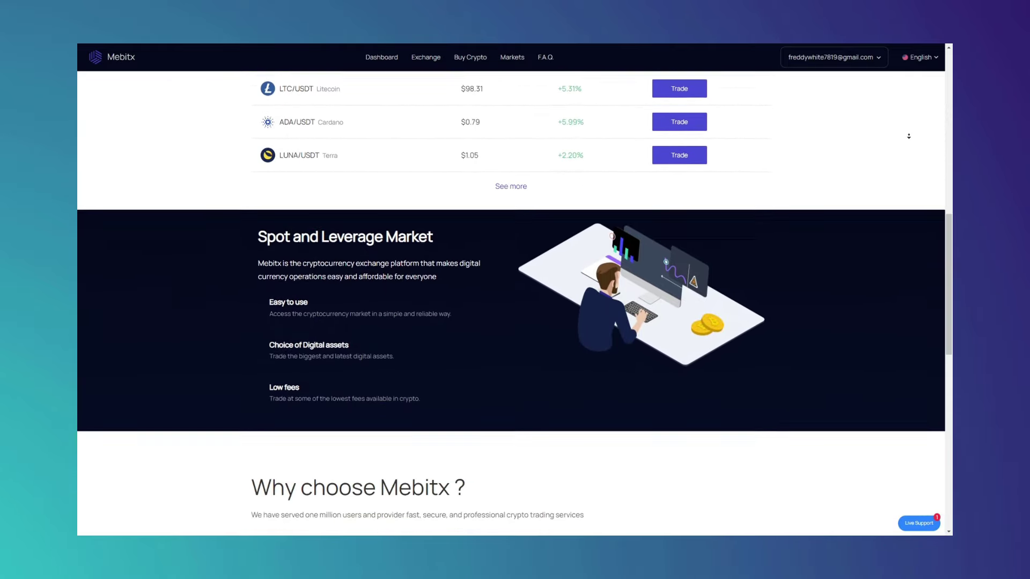
scroll(516, 322, down, 1)
scroll(515, 322, down, 1)
scroll(516, 322, down, 1)
scroll(515, 322, down, 1)
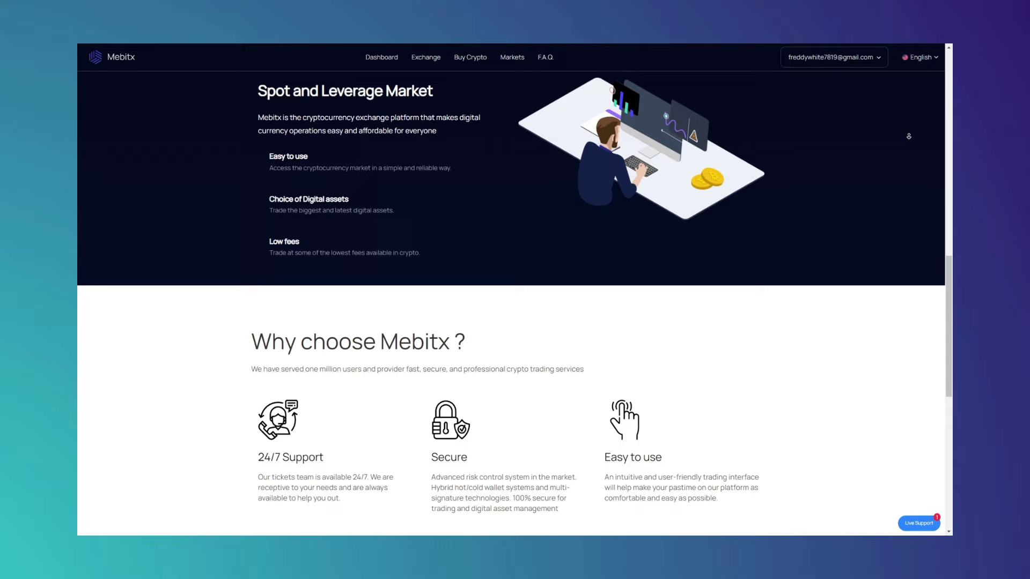
scroll(515, 322, down, 1)
scroll(515, 322, down, 1)
scroll(516, 323, down, 1)
scroll(515, 322, down, 1)
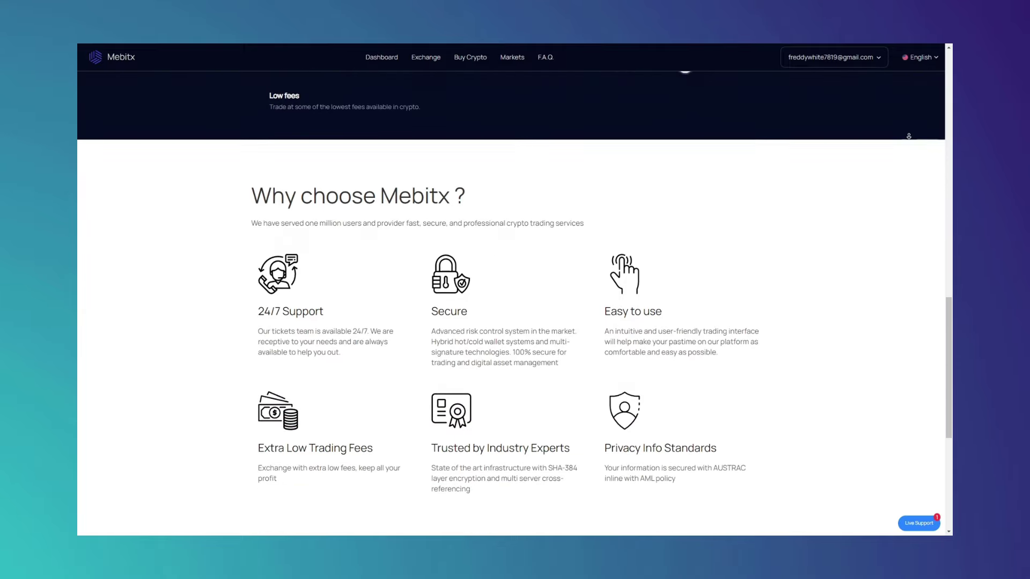
scroll(516, 322, down, 2)
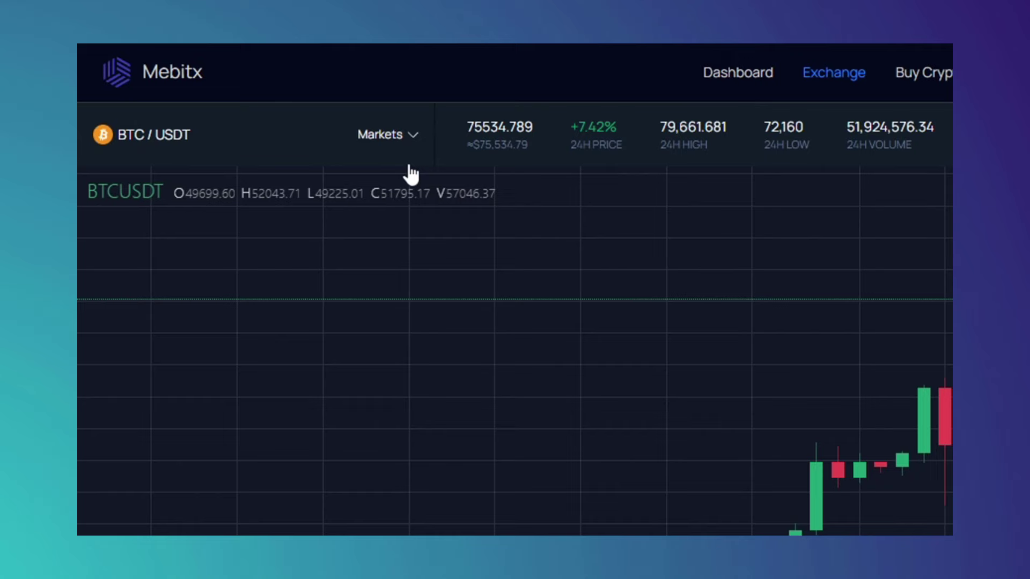
Open the account email menu on the BTC/USDT page to see the estimated asset value.
drag(467, 125, 516, 125)
click(546, 143)
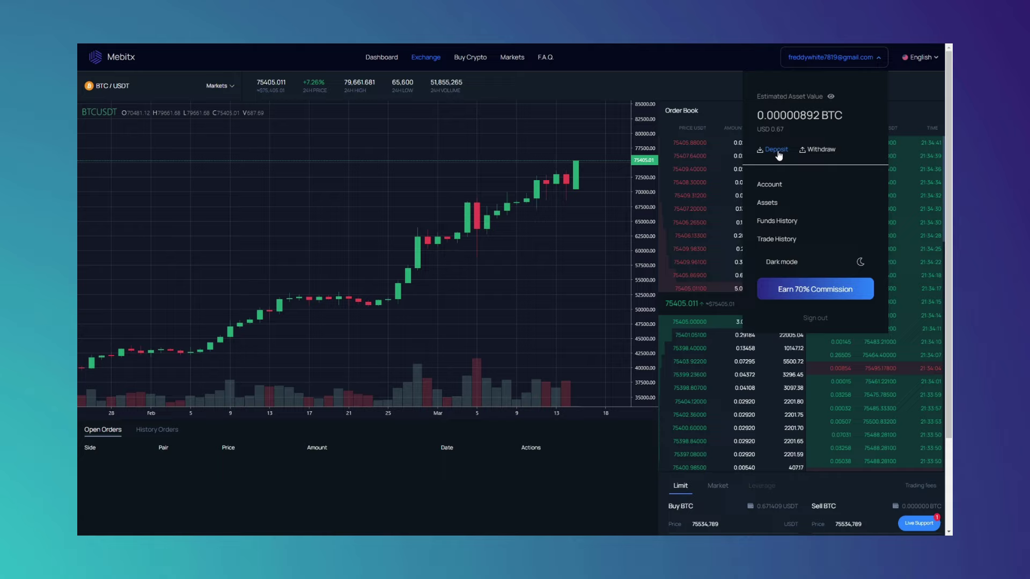
Copy the BTC deposit address from the Deposit page.
click(775, 150)
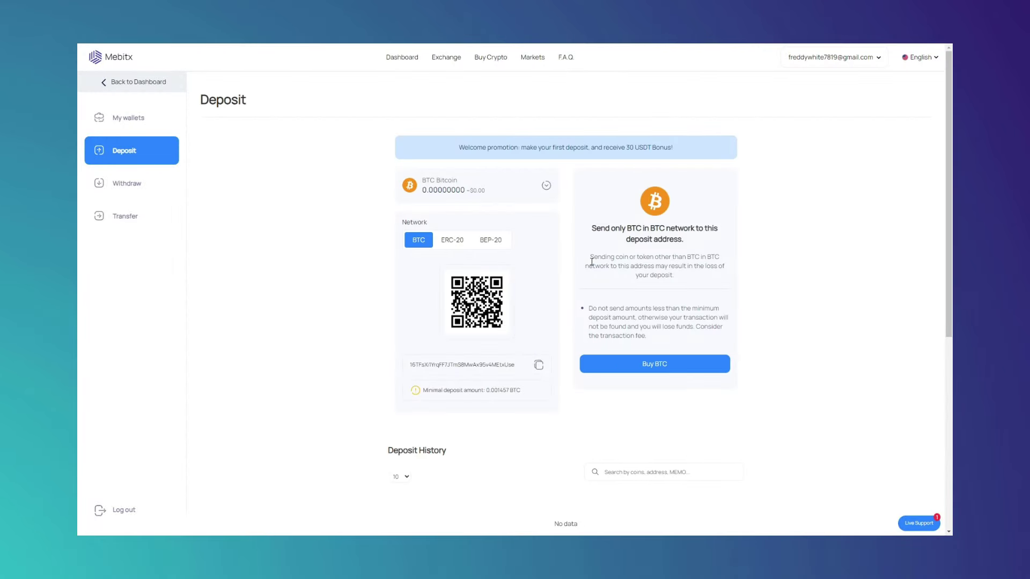
click(541, 366)
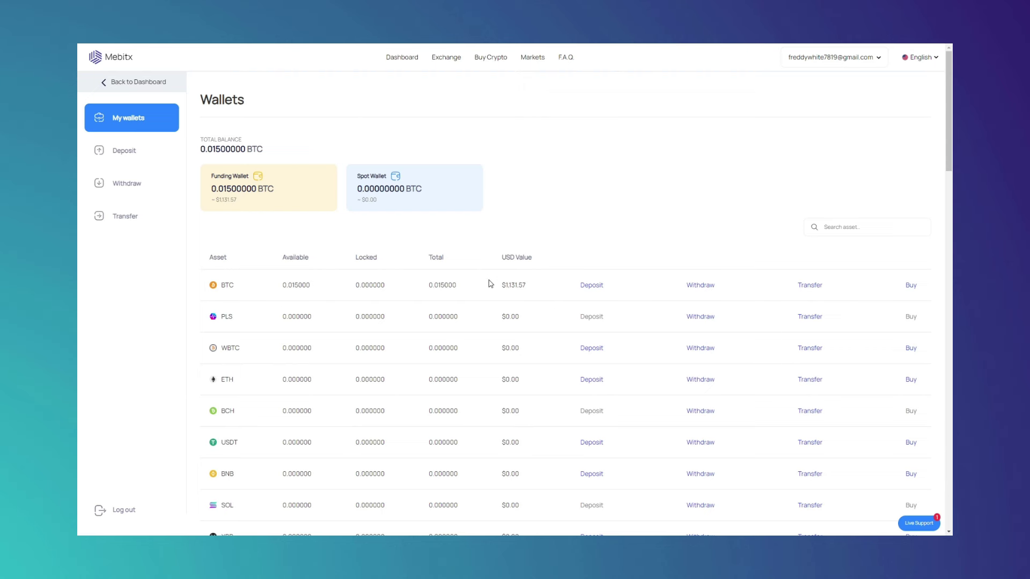
drag(493, 289, 529, 292)
Confirm the 0.015 BTC funding balance in My wallets, then return to BTC/USDT.
click(494, 301)
click(588, 197)
click(445, 58)
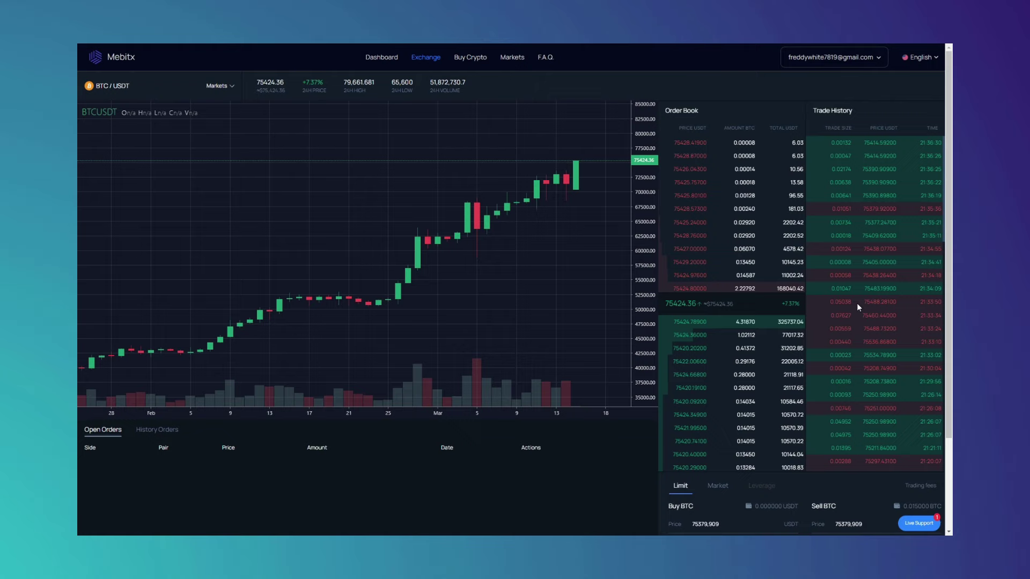
scroll(857, 303, down, 3)
Place a market sell order for 0.015 BTC.
click(717, 371)
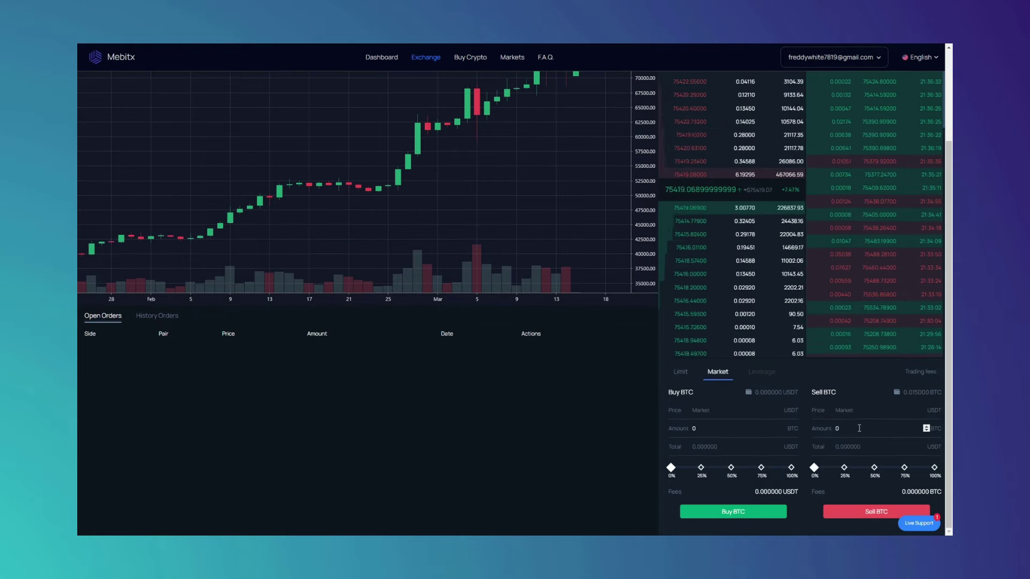
text(.015)
click(877, 511)
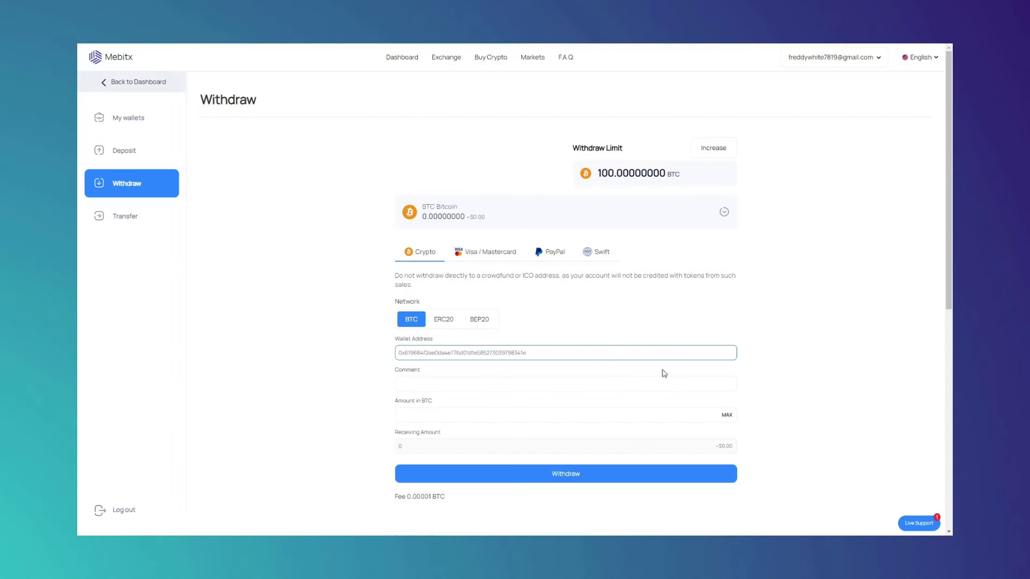
Withdraw the maximum USDT TetherUS balance, 1129 USDT over ERC20.
click(466, 216)
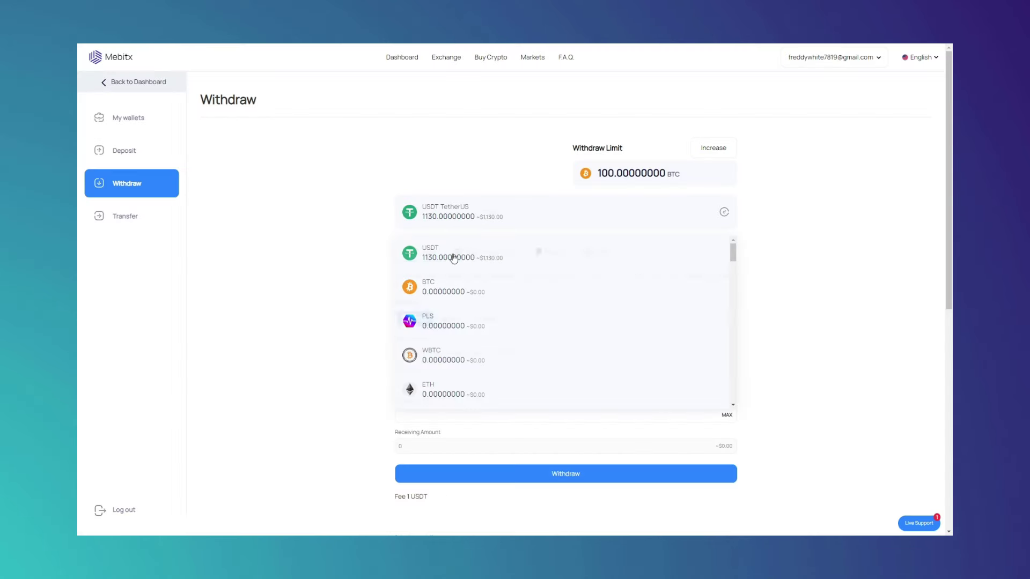
click(451, 255)
click(728, 415)
click(703, 475)
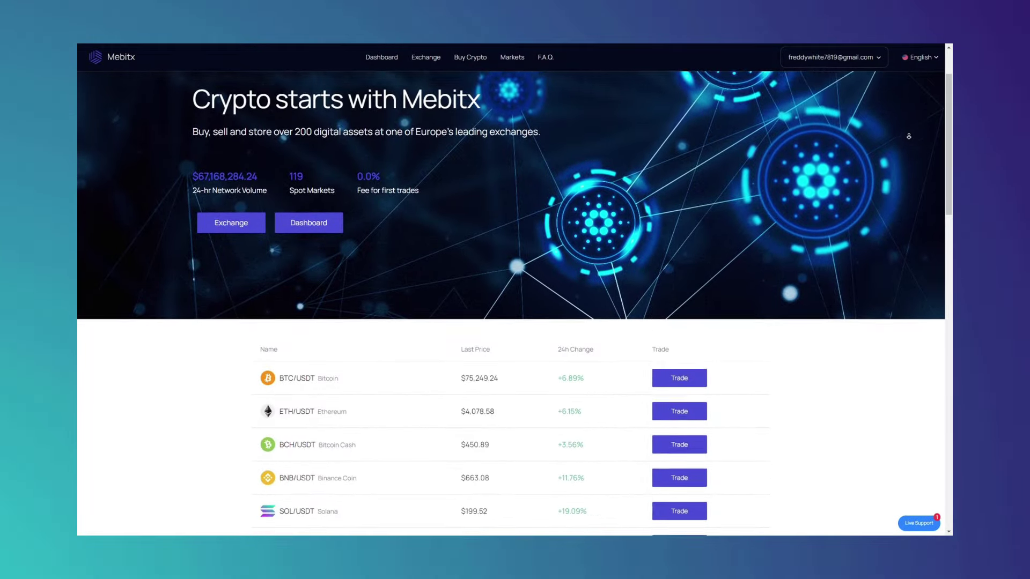
scroll(908, 136, down, 2)
scroll(909, 136, down, 2)
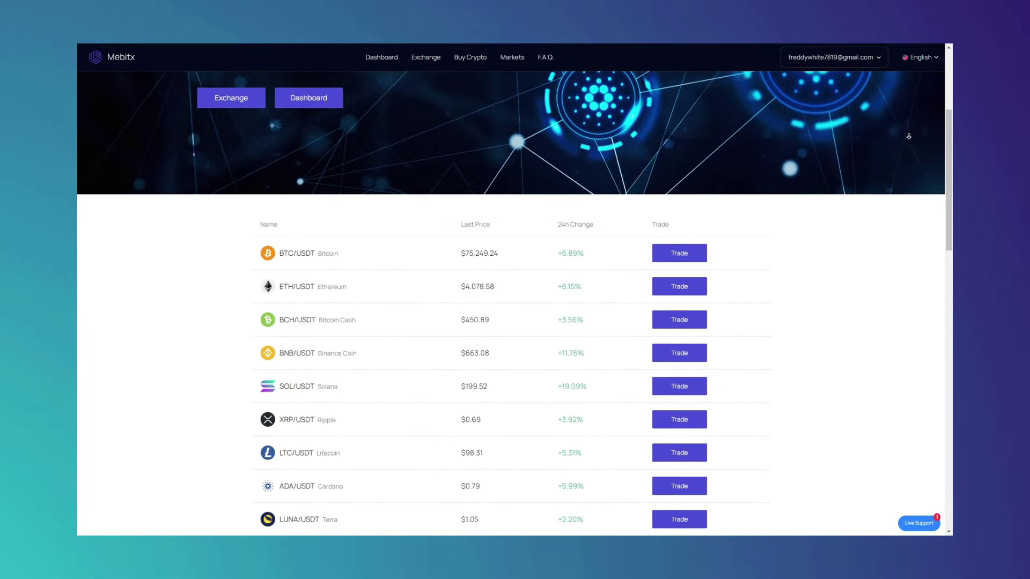
scroll(909, 136, down, 2)
scroll(909, 136, down, 2)
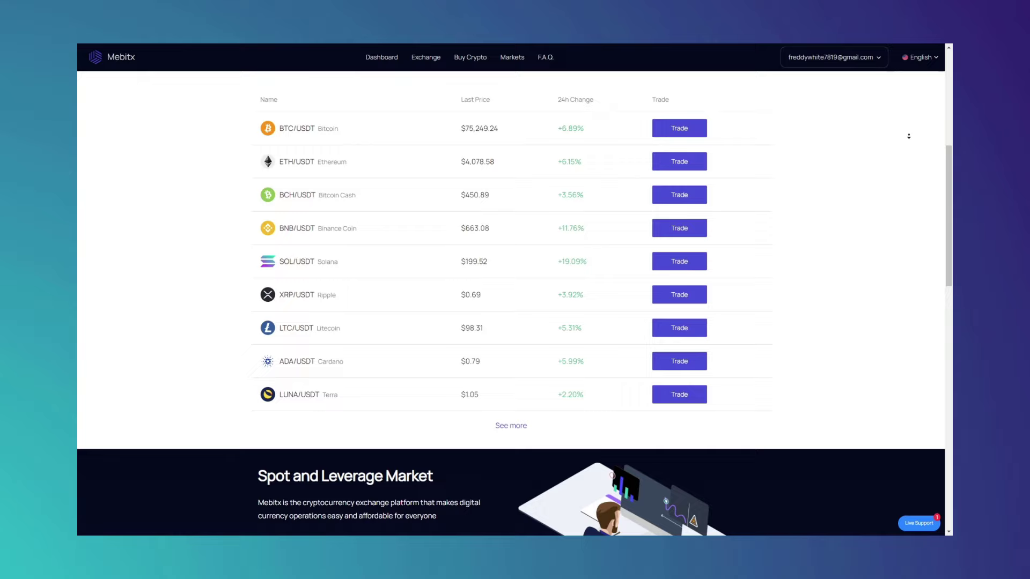
scroll(909, 136, down, 2)
scroll(909, 137, down, 2)
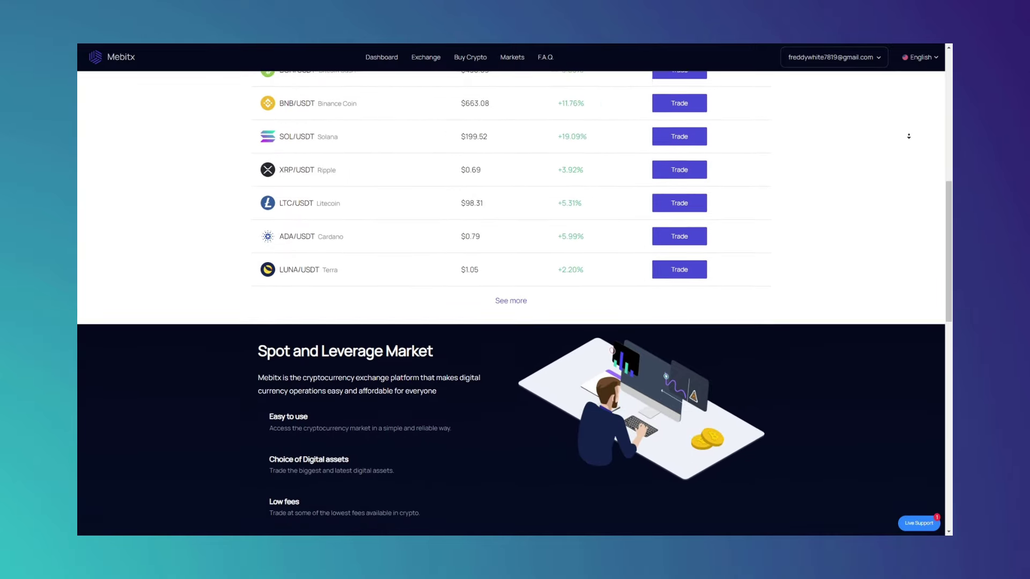
scroll(909, 136, down, 2)
scroll(909, 136, down, 2)
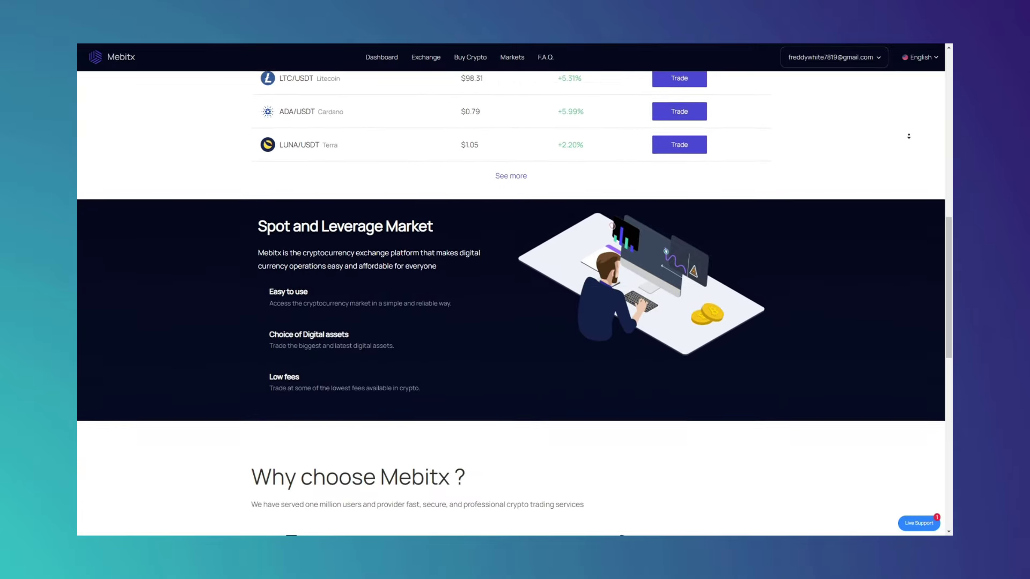
scroll(909, 136, down, 2)
scroll(909, 136, down, 2)
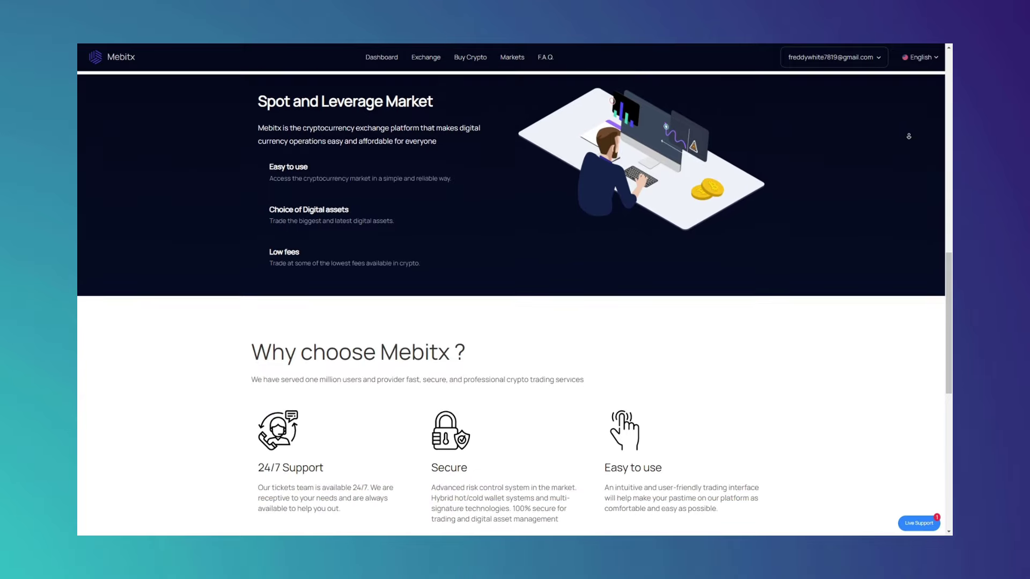
scroll(909, 136, down, 2)
scroll(909, 137, down, 2)
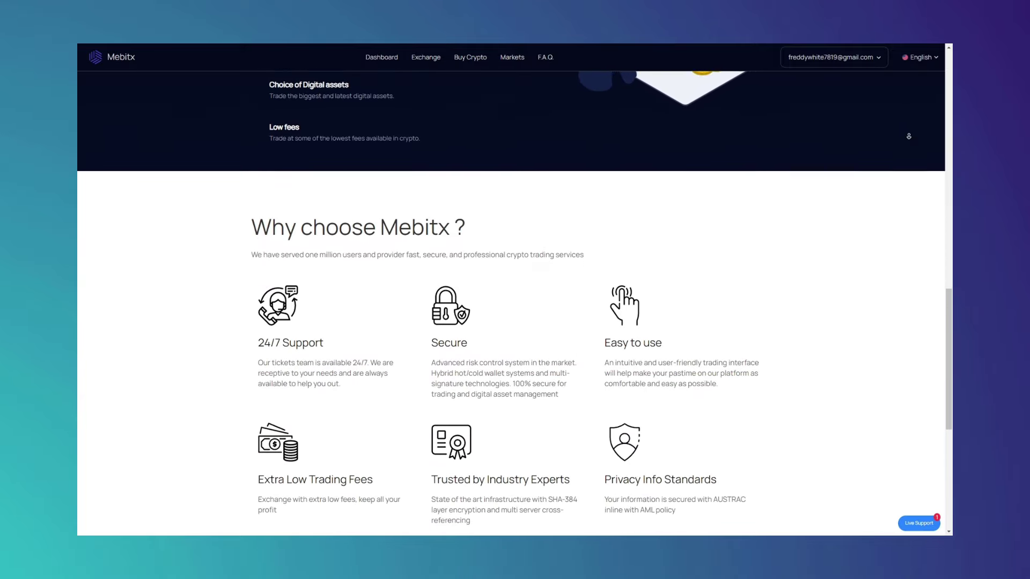